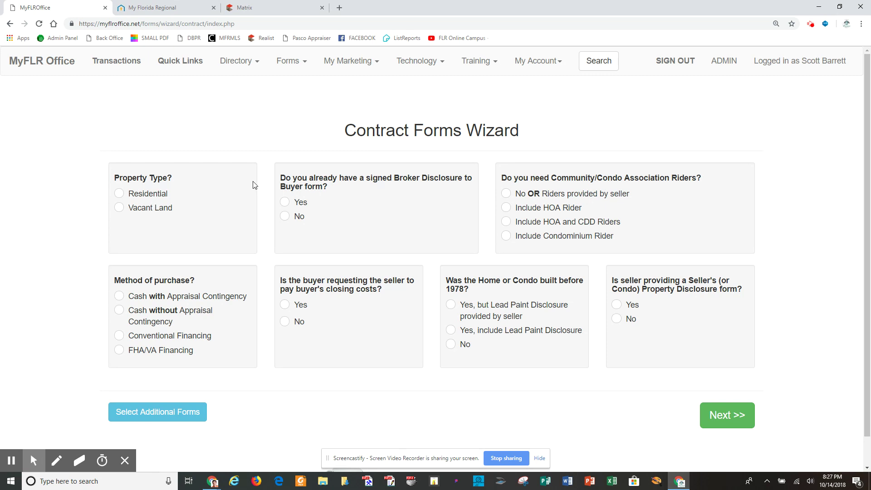
Mark the property type as Residential and answer Yes to the signed Broker Disclosure question
{"action": "left_click", "coordinate": [119, 194]}
{"action": "left_click", "coordinate": [285, 202]}
Choose 'No OR Riders provided by seller' and FHA/VA Financing as the purchase method
{"action": "left_click", "coordinate": [507, 195]}
{"action": "left_click", "coordinate": [120, 352]}
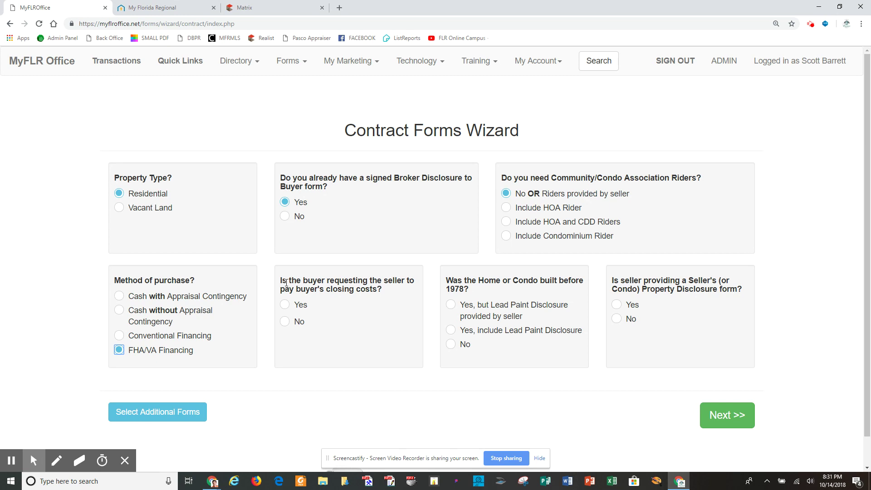
Answer Yes to seller-paid closing costs and enter 3 as the Percent of Purchase Price
{"action": "left_click", "coordinate": [285, 306]}
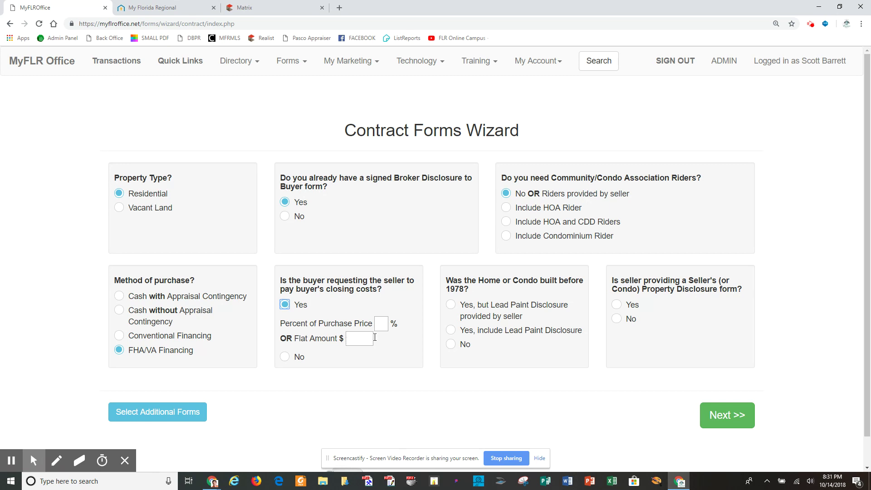
{"action": "left_click", "coordinate": [381, 324]}
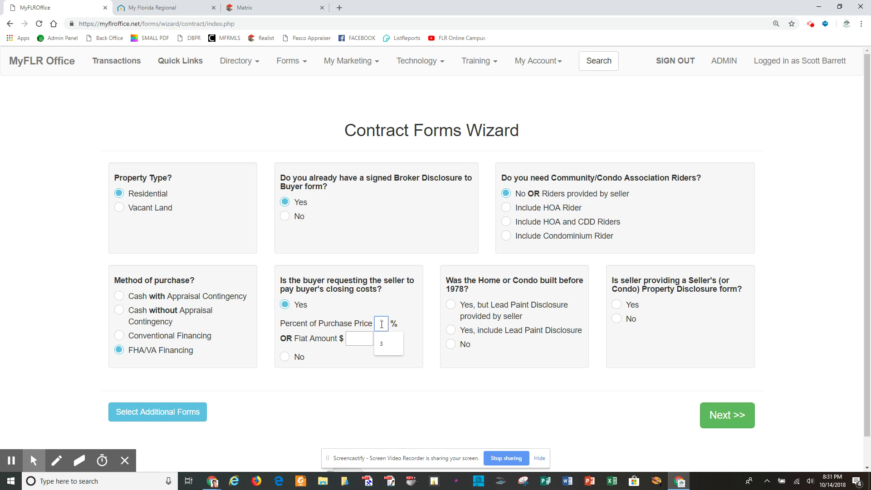
{"action": "type", "text": "3"}
{"action": "left_click", "coordinate": [405, 334]}
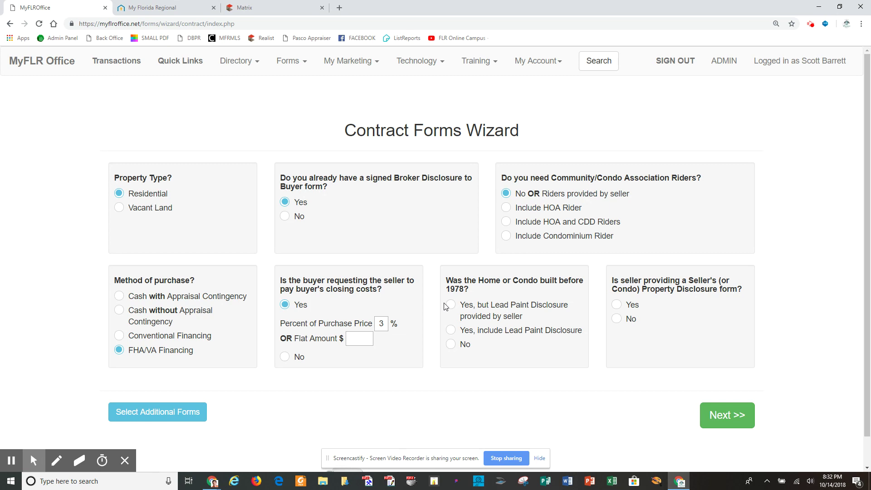
Answer No to built before 1978 and Yes to Seller's Property Disclosure
{"action": "left_click", "coordinate": [451, 344]}
{"action": "left_click", "coordinate": [616, 304]}
Bring up the additional contract documents list and highlight the Commonly Used and Comprehensive Riders headings
{"action": "left_click", "coordinate": [137, 414]}
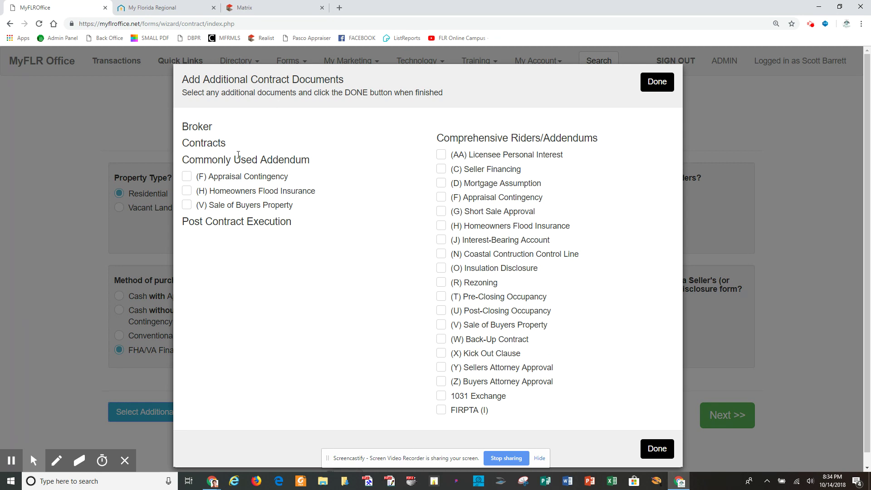
{"action": "left_click_drag", "start_coordinate": [311, 162], "coordinate": [182, 165]}
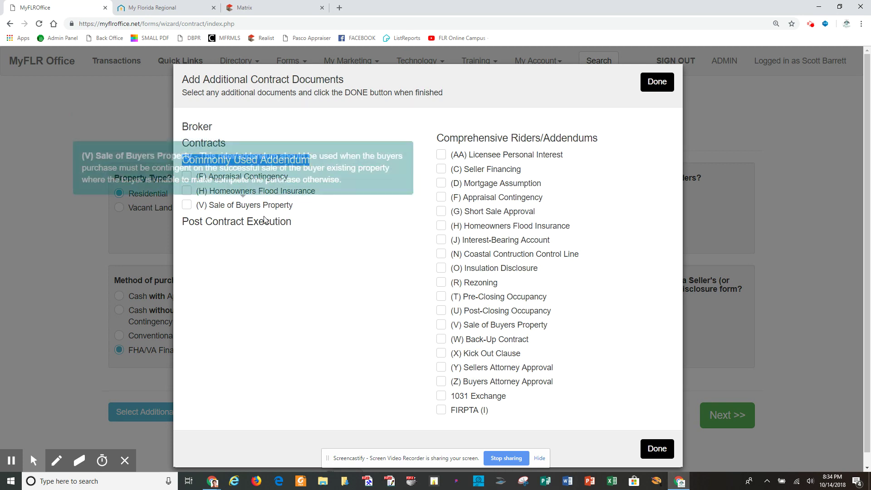
{"action": "left_click", "coordinate": [368, 215]}
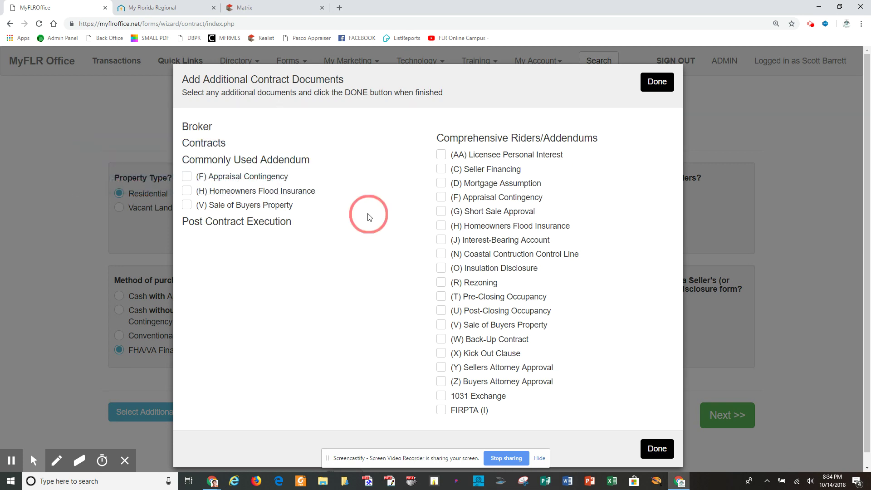
{"action": "left_click_drag", "start_coordinate": [435, 138], "coordinate": [599, 137]}
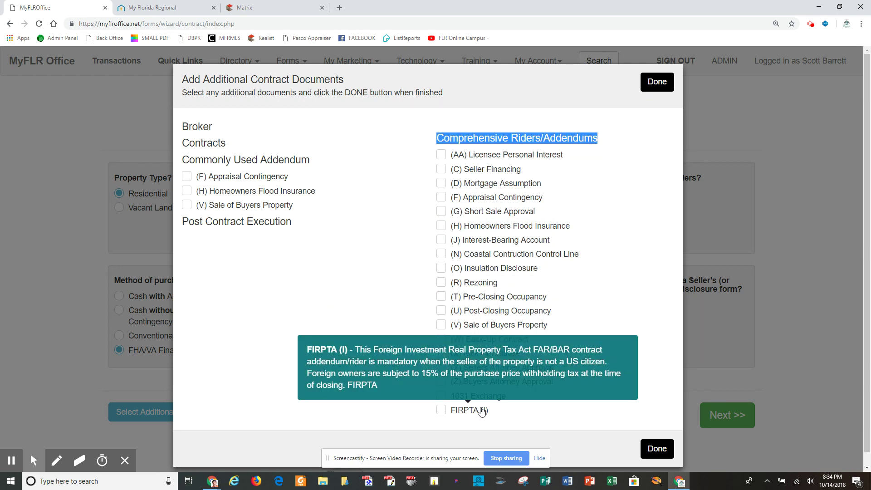
{"action": "left_click", "coordinate": [411, 297]}
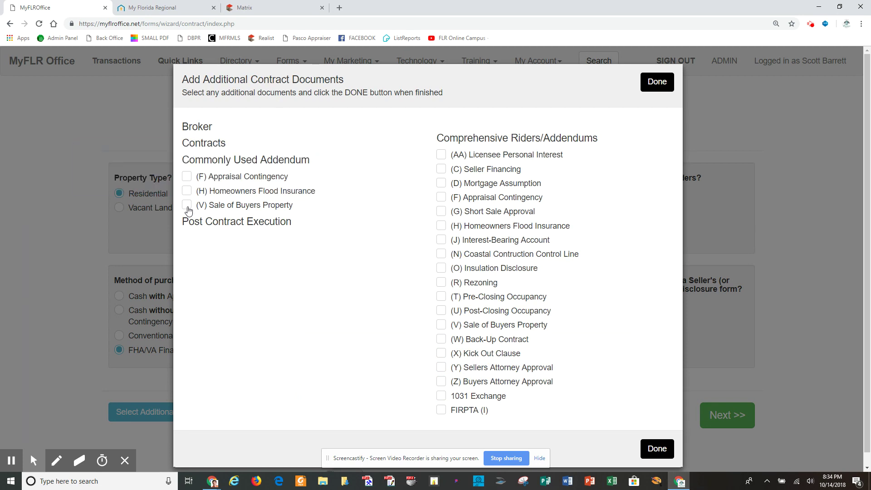
Check (V) Sale of Buyers Property under Commonly Used Addendum and confirm with Done
{"action": "mouse_move", "coordinate": [230, 208]}
{"action": "mouse_move", "coordinate": [294, 195]}
{"action": "mouse_move", "coordinate": [278, 180]}
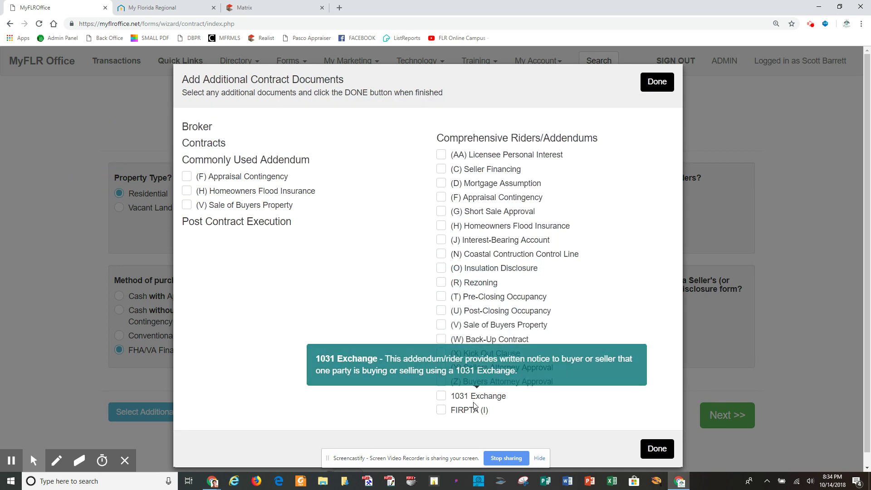
{"action": "left_click", "coordinate": [187, 205]}
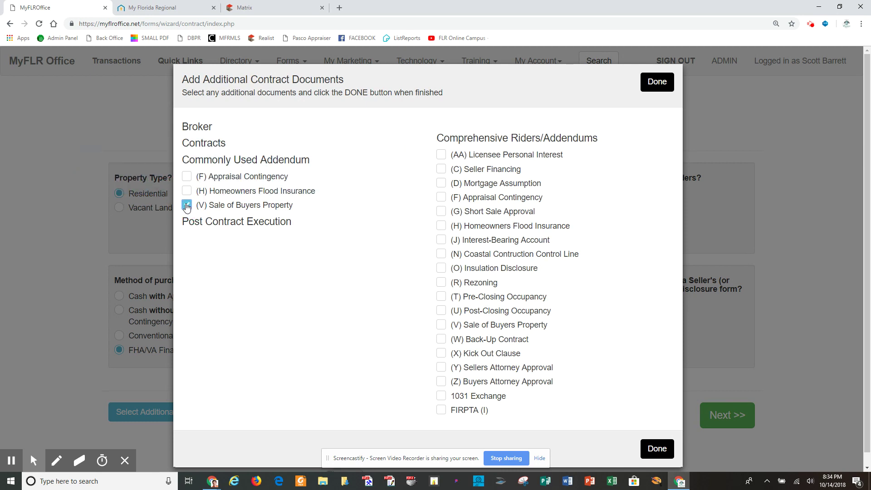
{"action": "mouse_move", "coordinate": [199, 210]}
{"action": "left_click", "coordinate": [662, 451]}
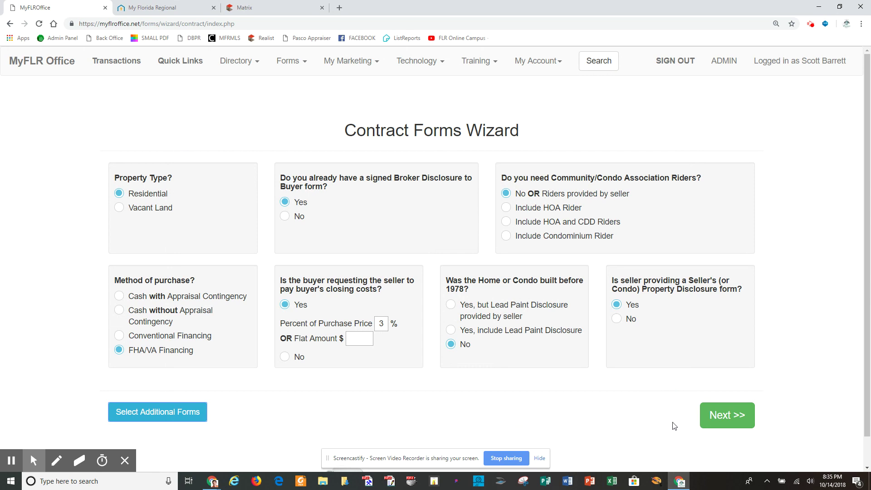
Advance with Next >> to the options page and highlight the Included Forms heading
{"action": "left_click", "coordinate": [730, 420]}
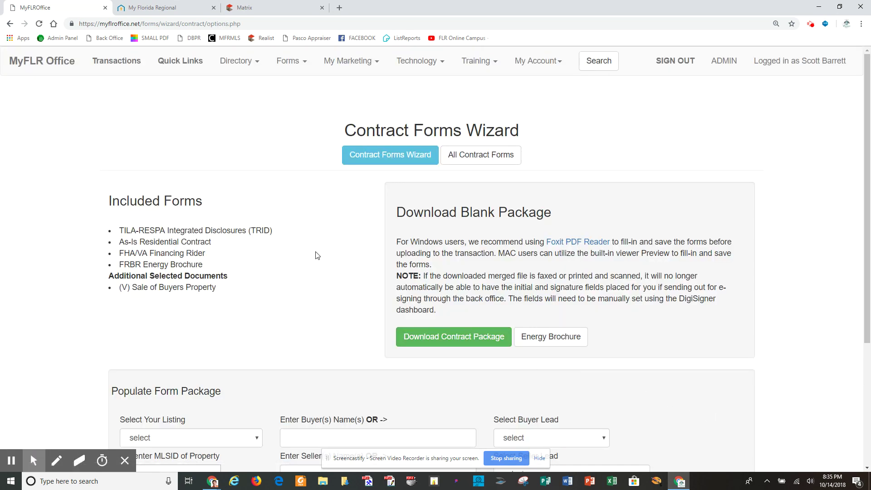
{"action": "scroll", "coordinate": [317, 256], "scroll_direction": "down", "scroll_amount": 3}
{"action": "scroll", "coordinate": [316, 255], "scroll_direction": "up", "scroll_amount": 1}
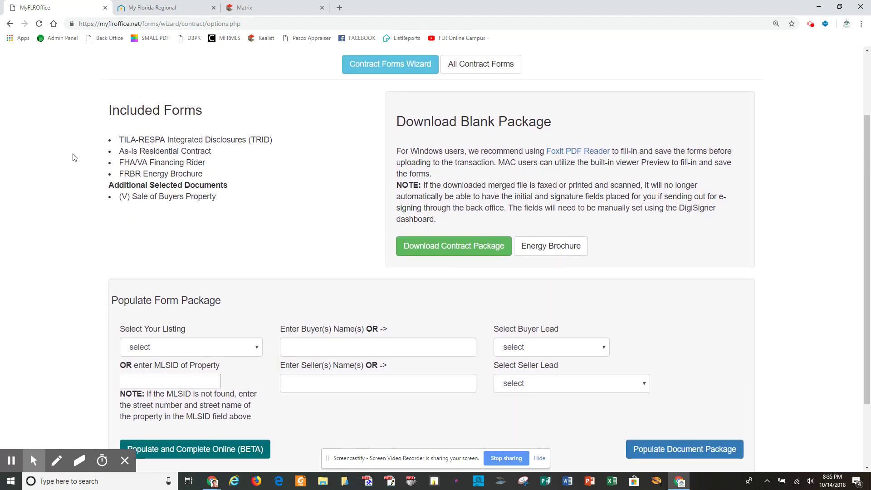
{"action": "left_click_drag", "start_coordinate": [109, 113], "coordinate": [204, 113]}
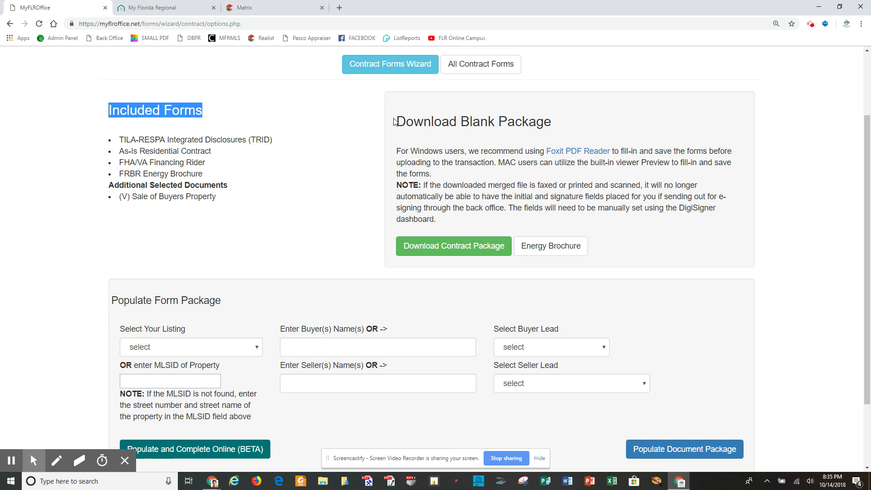
{"action": "left_click_drag", "start_coordinate": [395, 122], "coordinate": [550, 120]}
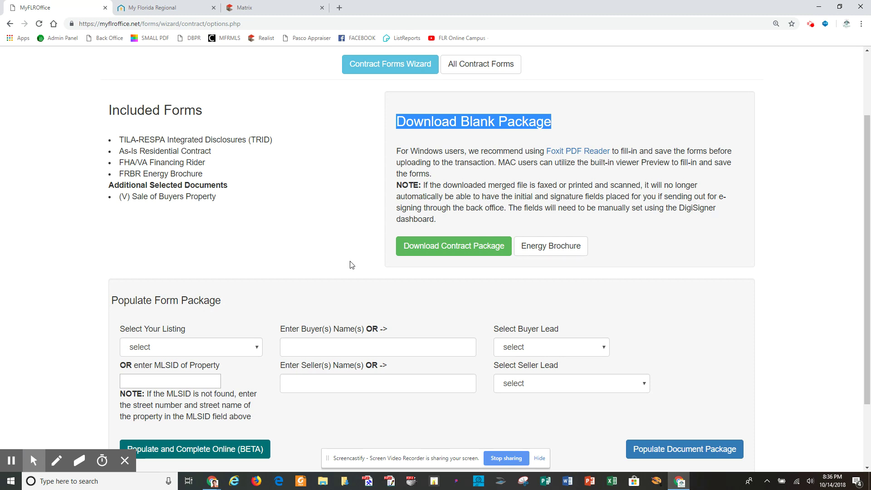
{"action": "scroll", "coordinate": [352, 265], "scroll_direction": "down", "scroll_amount": 1}
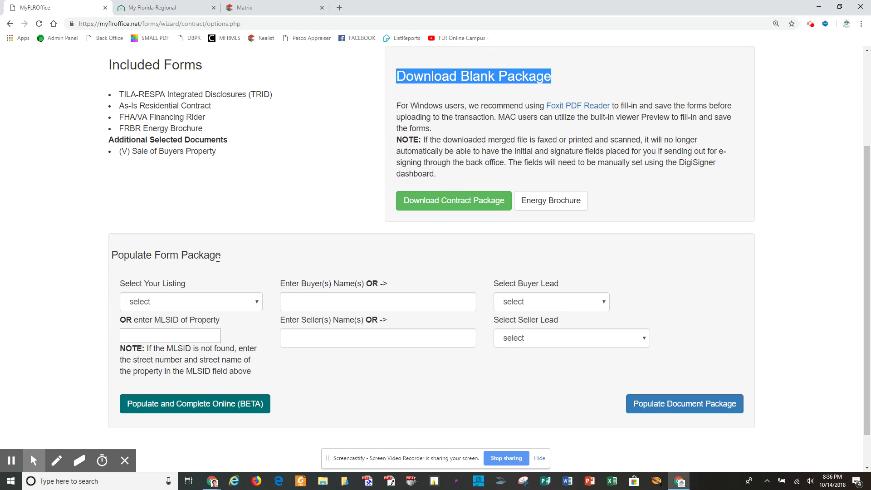
{"action": "left_click_drag", "start_coordinate": [221, 255], "coordinate": [109, 255]}
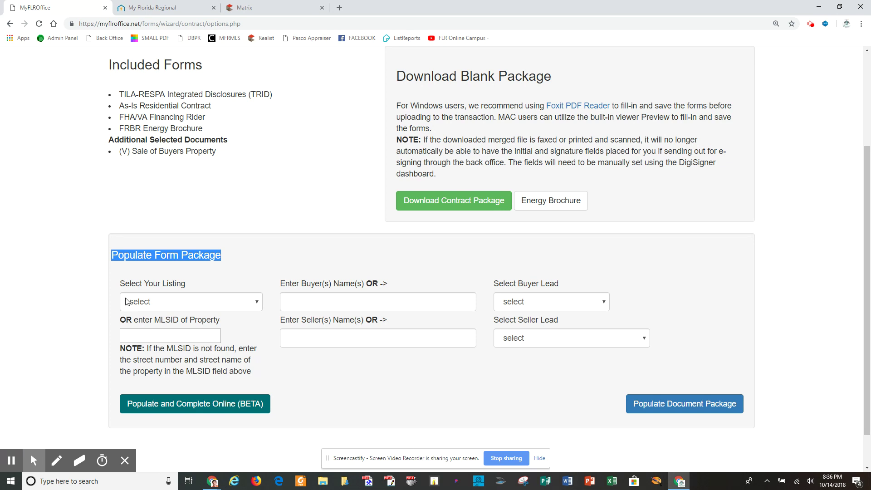
Choose 'MLSID entered below' for the listing and enter W7636215 so it validates
{"action": "left_click", "coordinate": [227, 303]}
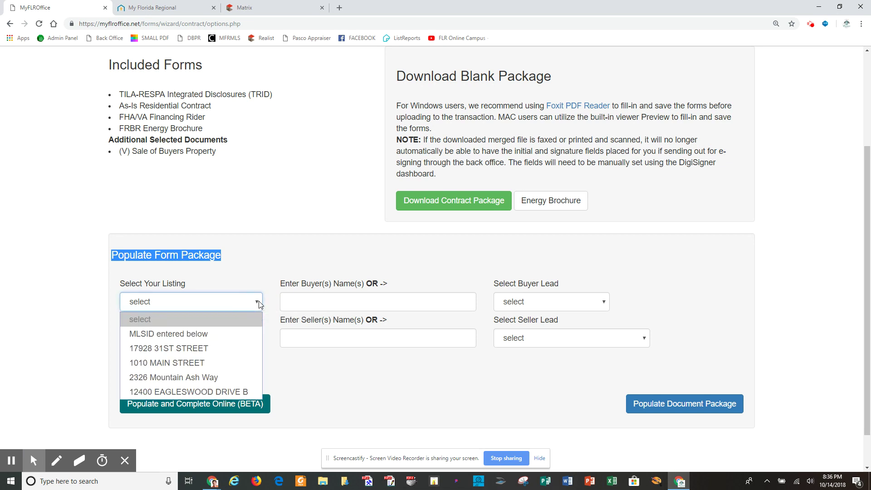
{"action": "left_click", "coordinate": [177, 336]}
{"action": "left_click", "coordinate": [176, 335]}
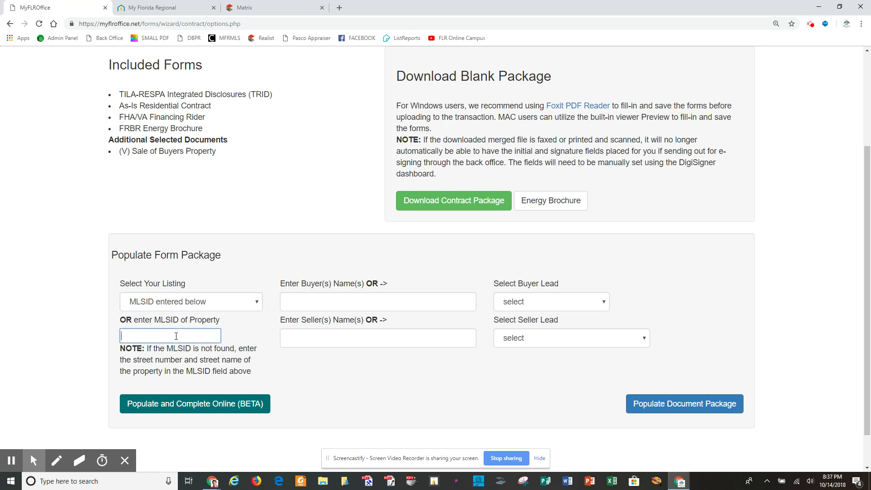
{"action": "type", "text": "W7636215"}
{"action": "left_click", "coordinate": [209, 359]}
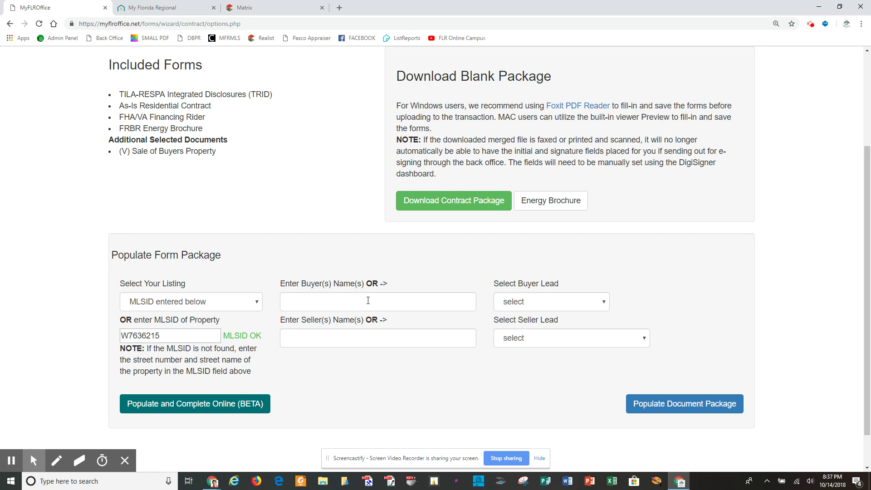
Type the buyers' full names into Buyer(s) Name, deleting the extra letter in the second first name
{"action": "left_click", "coordinate": [368, 300]}
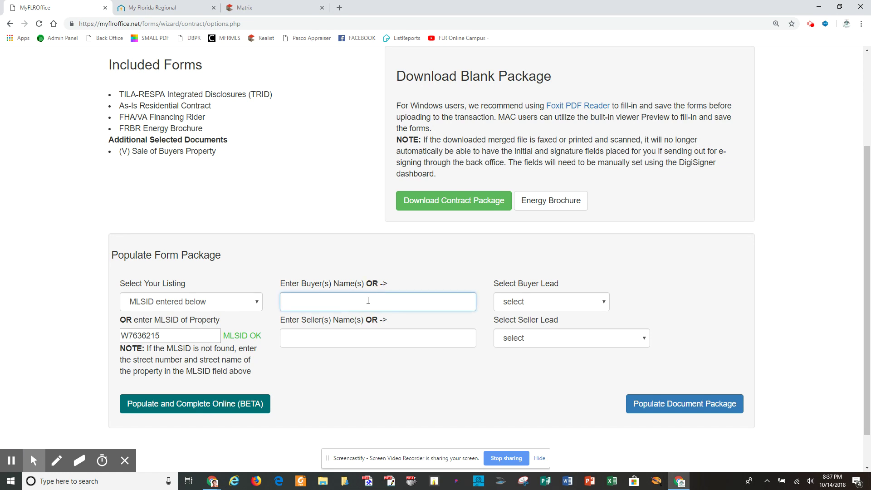
{"action": "left_click", "coordinate": [604, 302]}
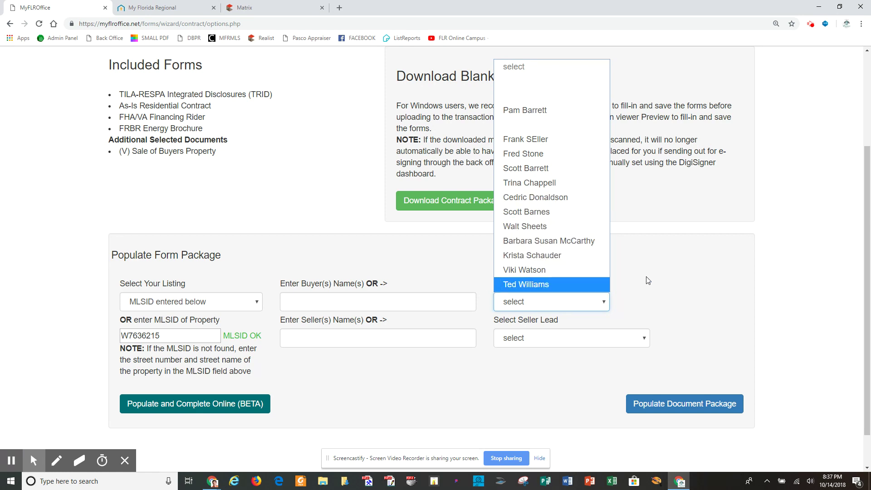
{"action": "left_click", "coordinate": [642, 303]}
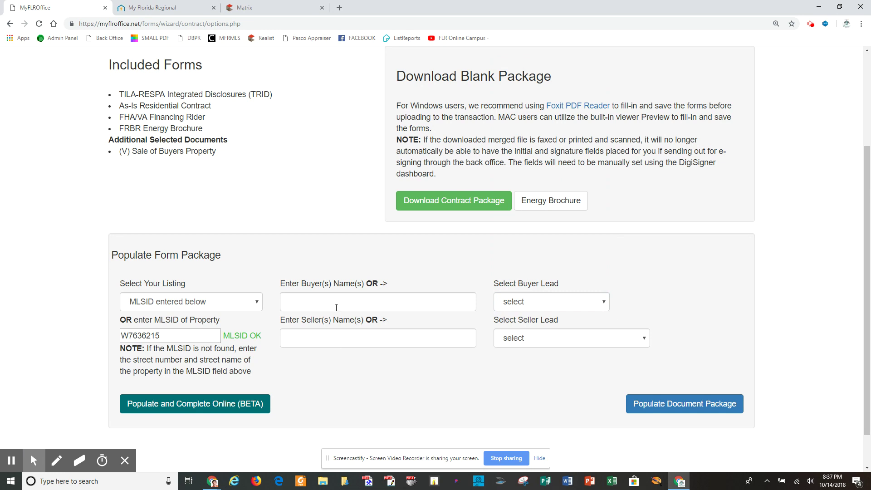
{"action": "left_click", "coordinate": [335, 304]}
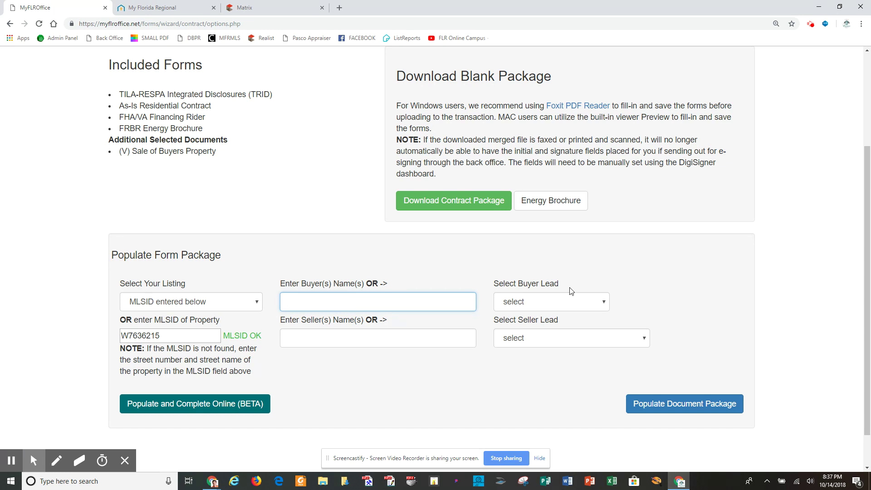
{"action": "type", "text": "Sam and Sharah Smith"}
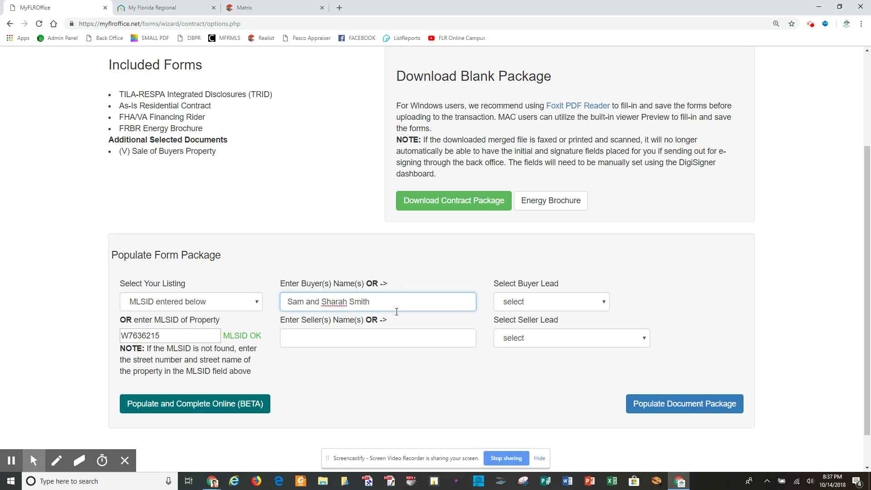
{"action": "left_click", "coordinate": [331, 302]}
{"action": "key", "text": "BackSpace"}
{"action": "left_click", "coordinate": [358, 336]}
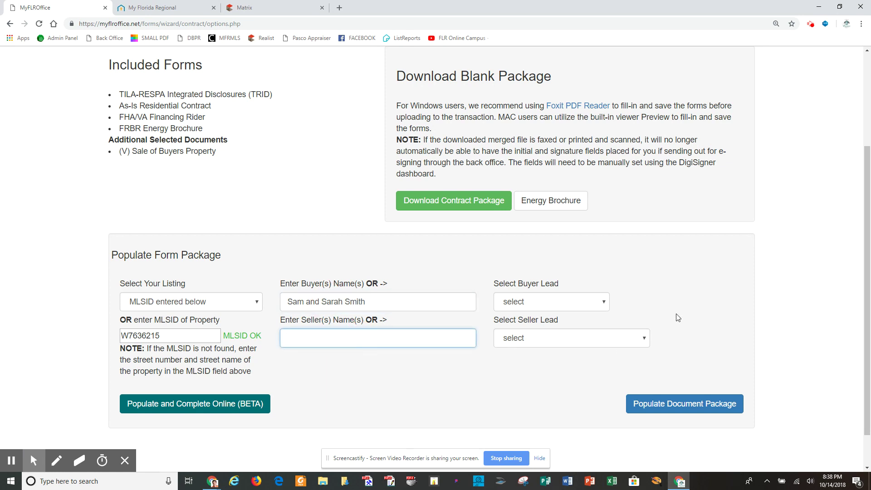
Pick a seller from Select Seller Lead and choose Populate Document Package
{"action": "left_click", "coordinate": [645, 339]}
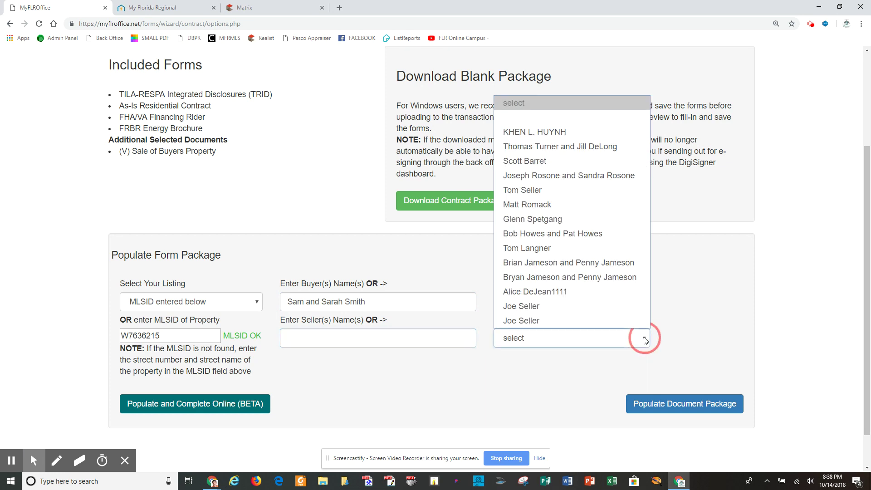
{"action": "left_click", "coordinate": [570, 195]}
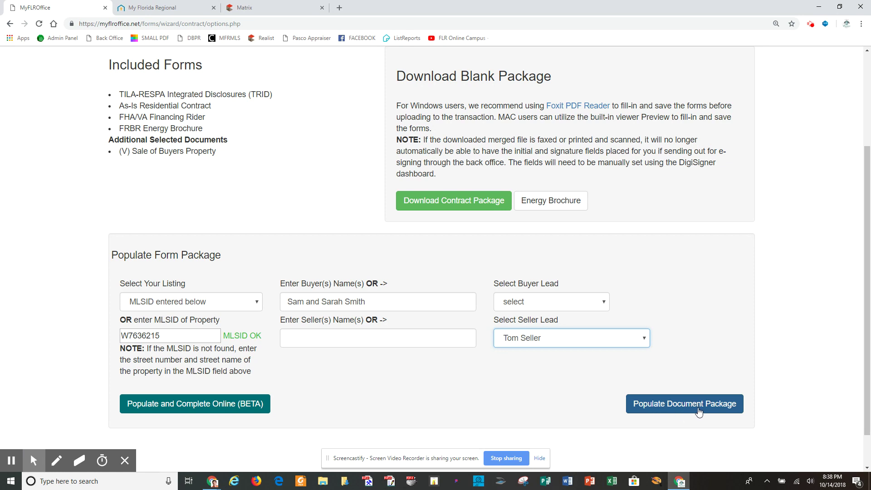
{"action": "left_click", "coordinate": [699, 411]}
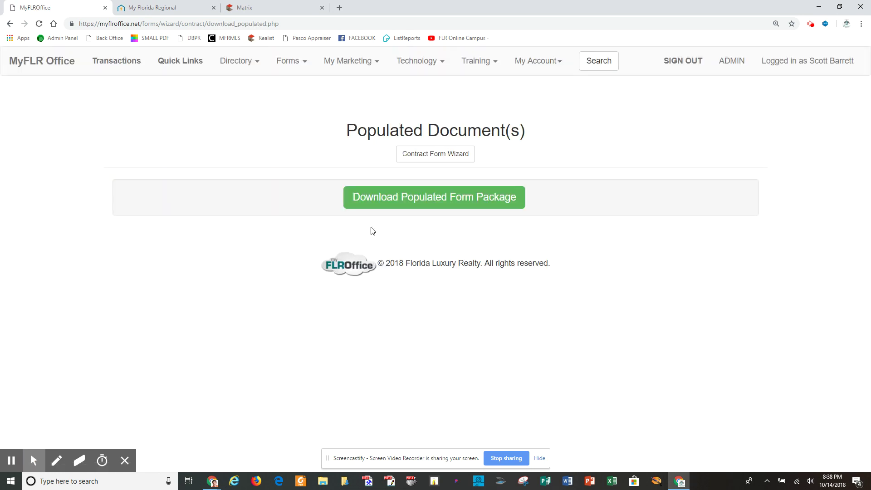
Download the populated package and open W7636215_contractpkg.pdf from the download shelf
{"action": "left_click", "coordinate": [433, 198]}
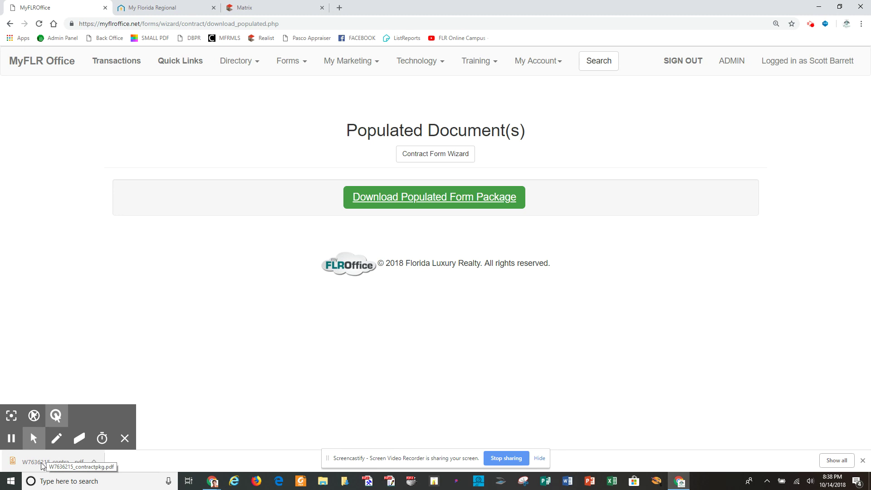
{"action": "left_click", "coordinate": [29, 462]}
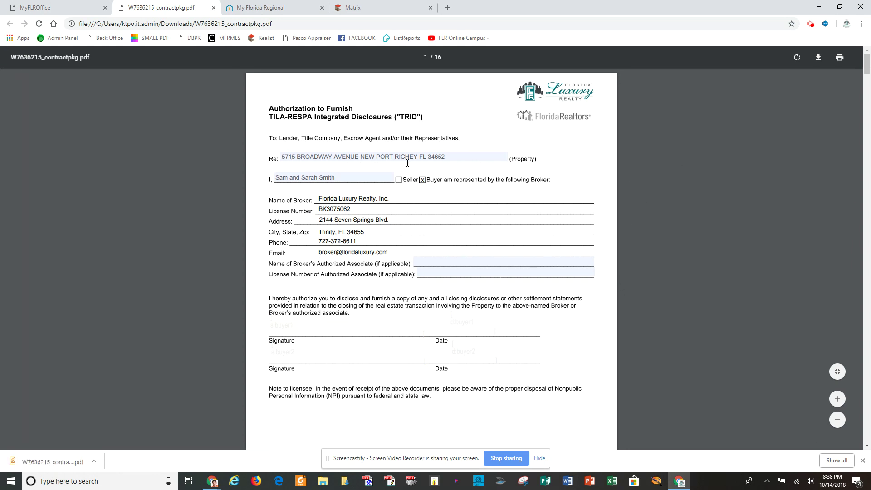
Check the prefilled property address, then scroll to page 2's AS IS Residential Contract with buyer and seller filled in
{"action": "left_click", "coordinate": [300, 162]}
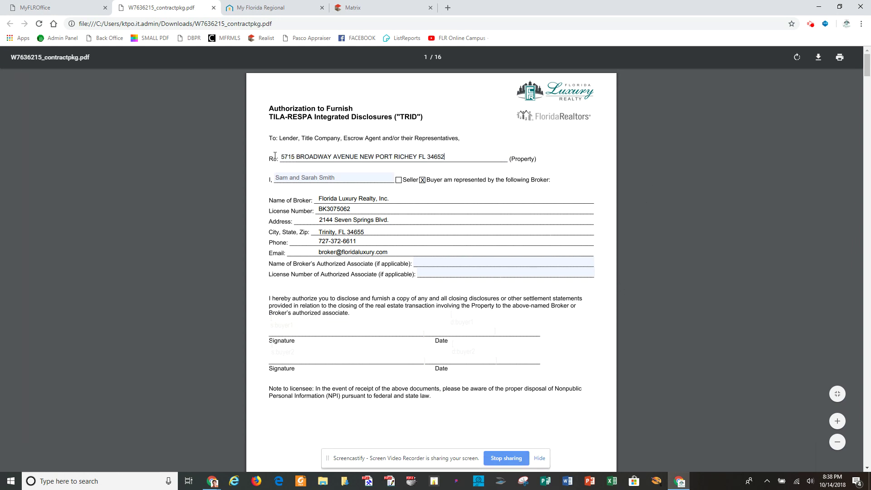
{"action": "left_click_drag", "start_coordinate": [274, 156], "coordinate": [318, 204]}
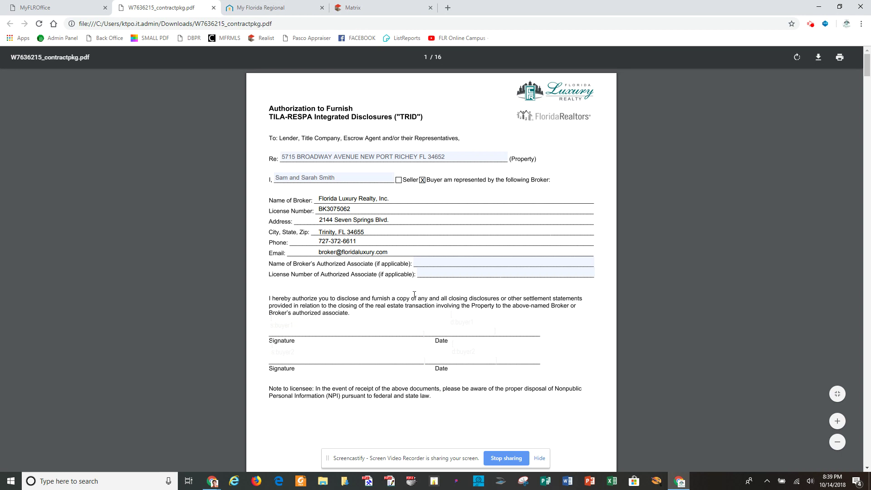
{"action": "scroll", "coordinate": [399, 318], "scroll_direction": "down", "scroll_amount": 7}
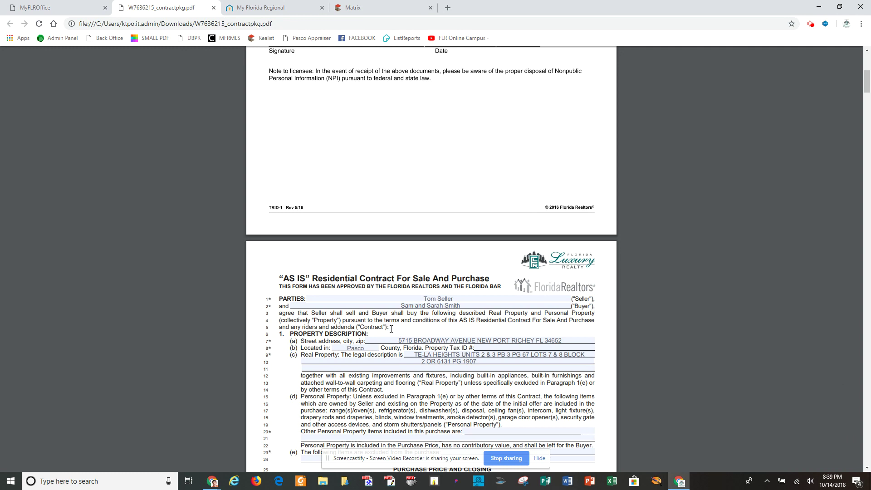
{"action": "scroll", "coordinate": [546, 350], "scroll_direction": "up", "scroll_amount": 3}
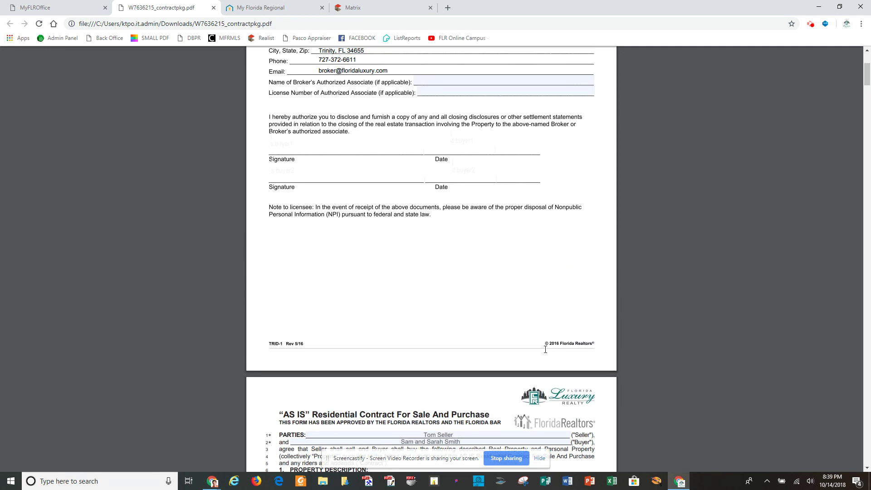
{"action": "scroll", "coordinate": [545, 350], "scroll_direction": "up", "scroll_amount": 3}
{"action": "scroll", "coordinate": [545, 349], "scroll_direction": "down", "scroll_amount": 9}
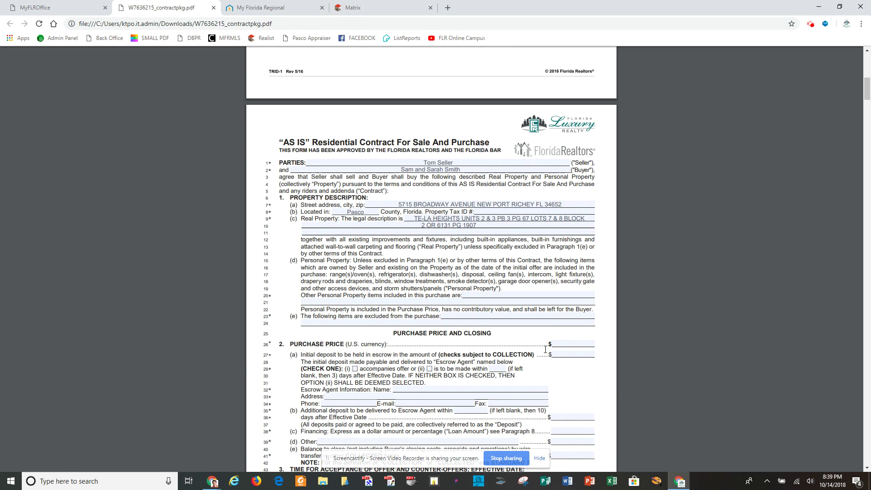
{"action": "scroll", "coordinate": [545, 349], "scroll_direction": "down", "scroll_amount": 2}
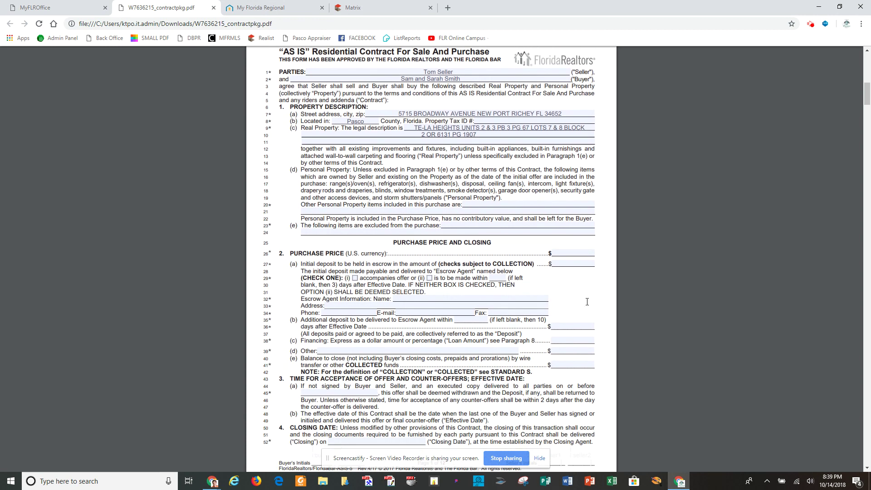
{"action": "scroll", "coordinate": [713, 122], "scroll_direction": "up", "scroll_amount": 4}
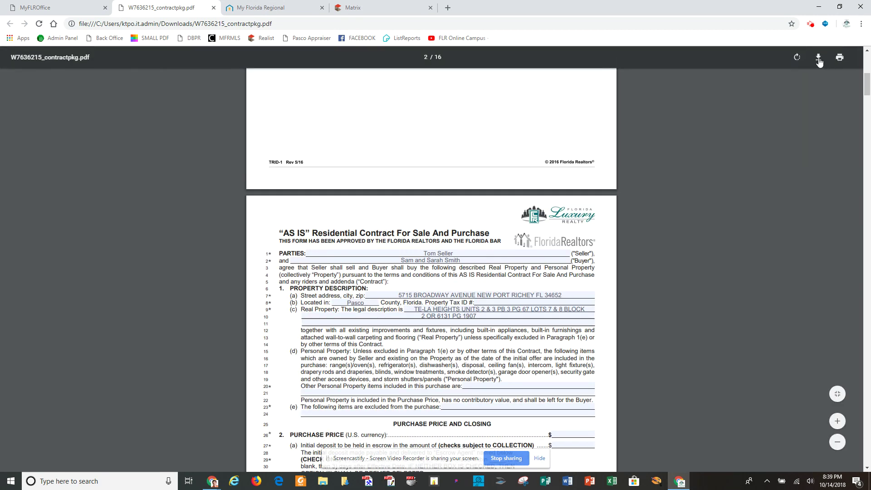
Download a copy of W7636215_contractpkg.pdf, choosing the Desktop as the save location
{"action": "left_click", "coordinate": [819, 59]}
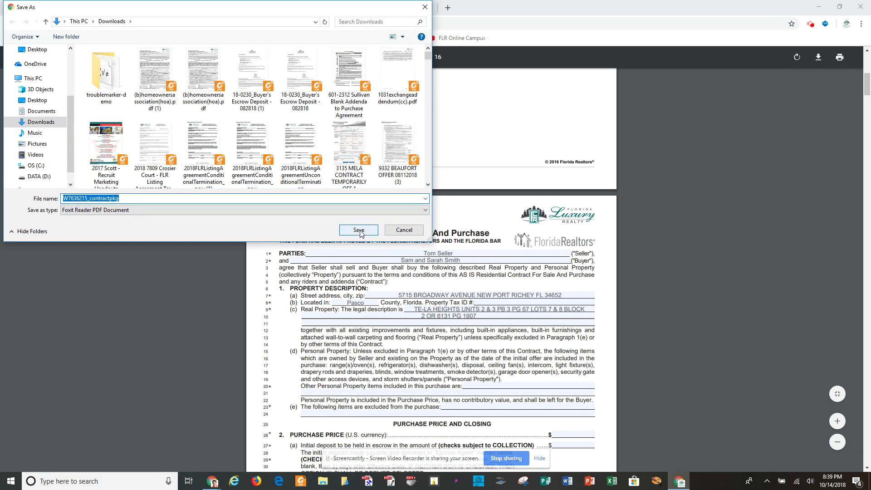
{"action": "left_click", "coordinate": [37, 100]}
{"action": "left_click", "coordinate": [359, 230]}
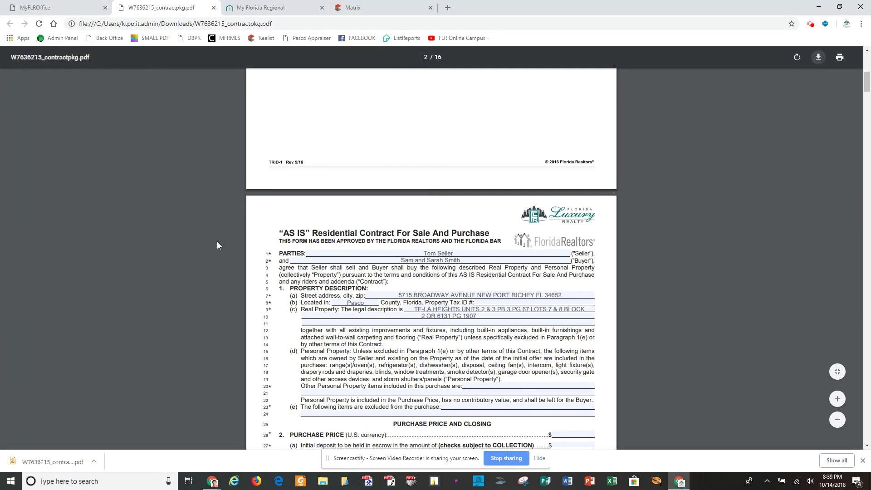
Return to the MyFLROffice tab, cycle past the Buyer Forms Wizard slides, and minimize Chrome to reveal the desktop
{"action": "left_click", "coordinate": [57, 9]}
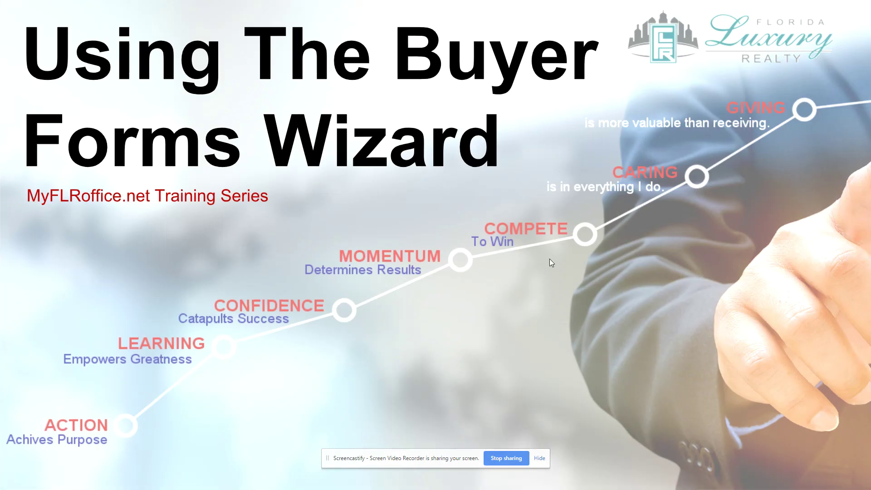
{"action": "key", "text": "alt+Tab"}
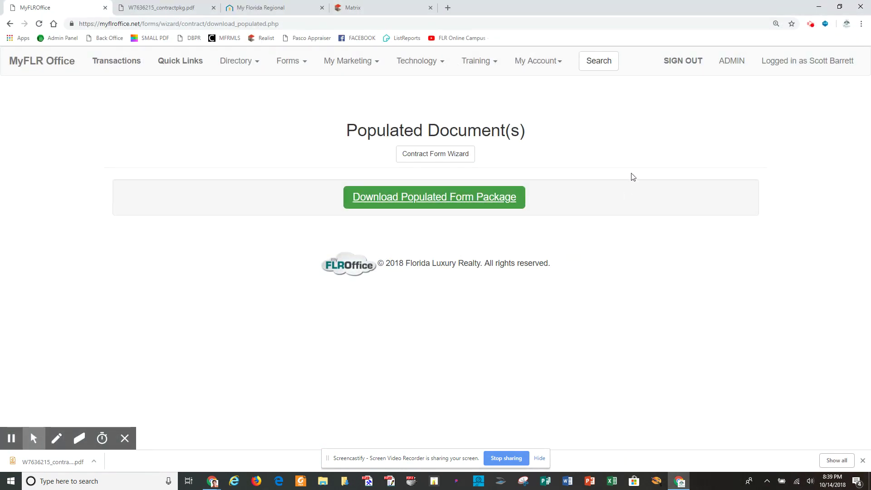
{"action": "key", "text": "alt+Tab"}
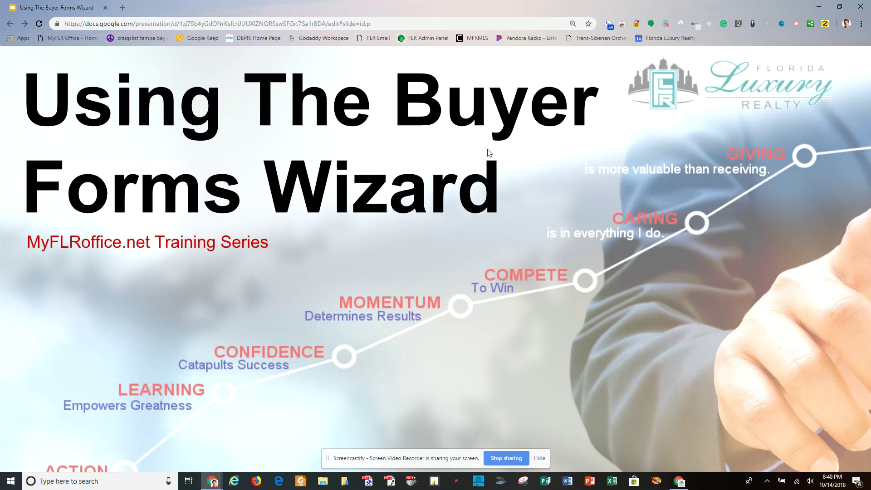
{"action": "key", "text": "alt+Tab"}
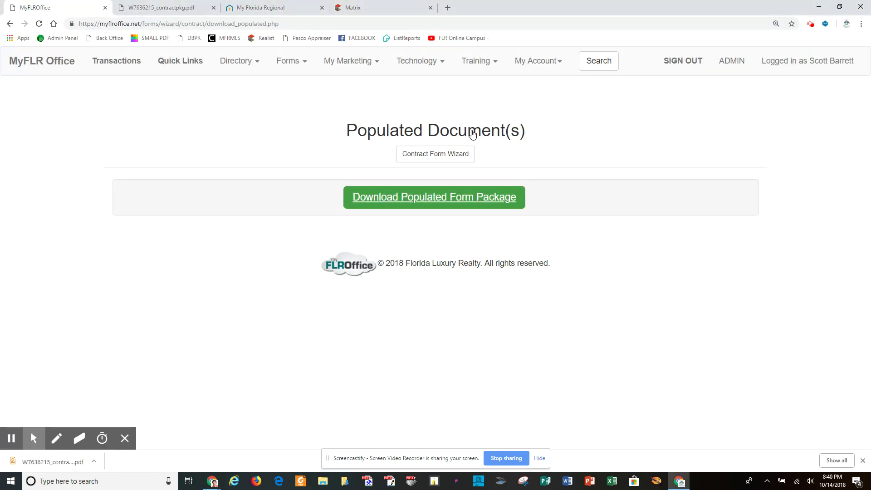
{"action": "left_click", "coordinate": [819, 7]}
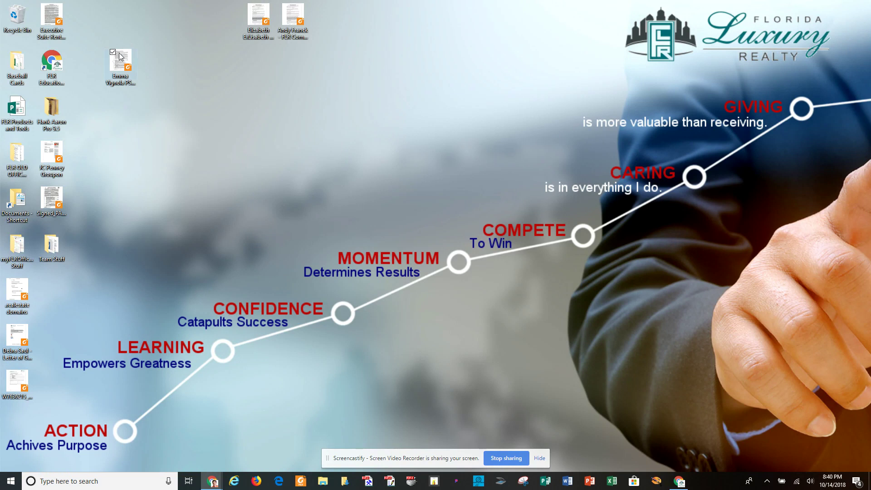
Open the saved contract package from the desktop in Foxit Reader and scroll through its prefilled pages
{"action": "double_click", "coordinate": [14, 399]}
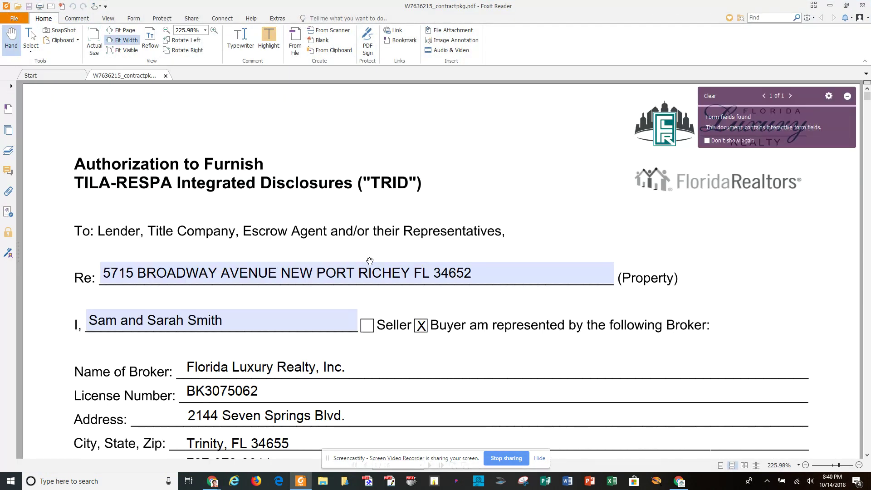
{"action": "scroll", "coordinate": [548, 349], "scroll_direction": "down", "scroll_amount": 15}
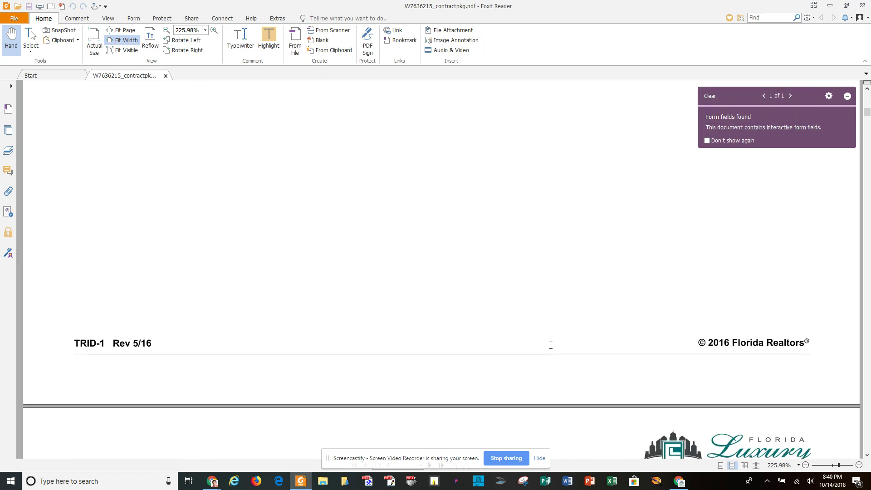
{"action": "scroll", "coordinate": [551, 346], "scroll_direction": "down", "scroll_amount": 10}
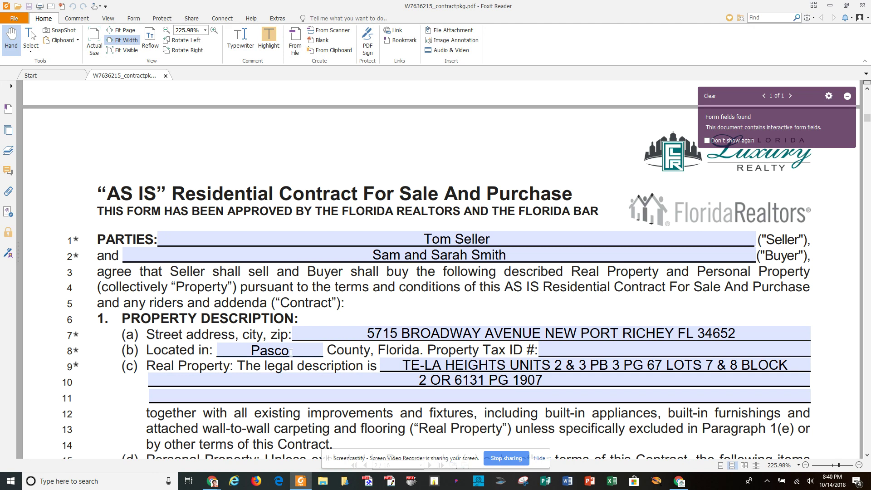
{"action": "scroll", "coordinate": [456, 381], "scroll_direction": "down", "scroll_amount": 3}
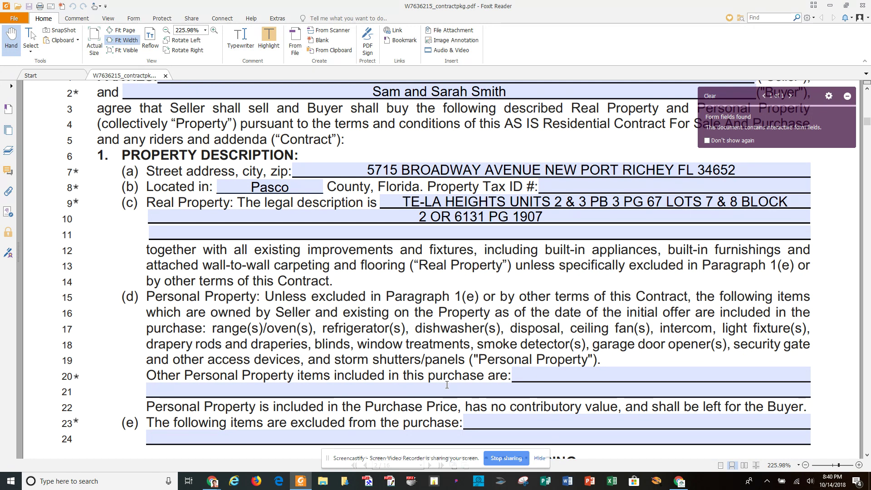
Switch to the Google Slides training deck and present it full screen
{"action": "key", "text": "alt+Tab"}
{"action": "key", "text": "alt+Tab"}
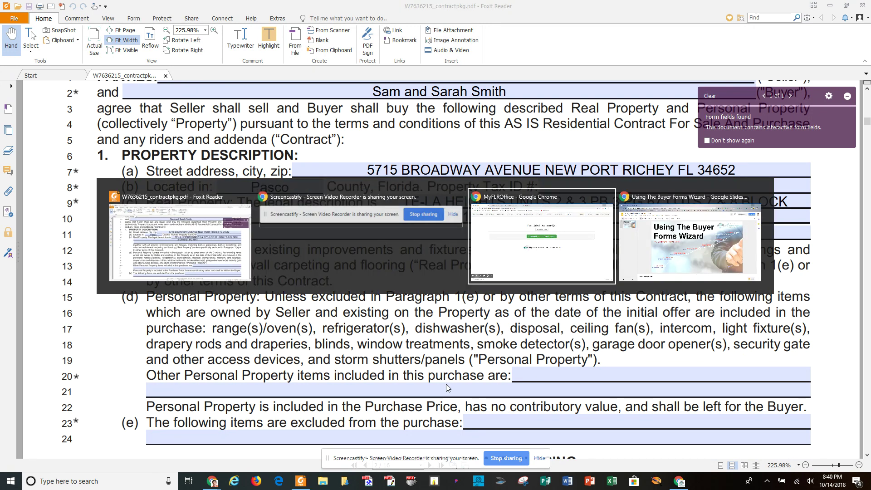
{"action": "key", "text": "alt+Tab"}
{"action": "left_click", "coordinate": [729, 72]}
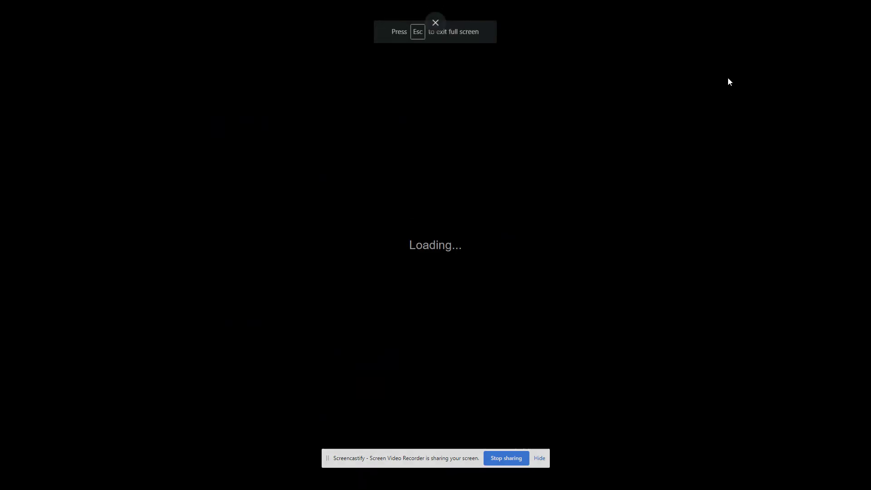